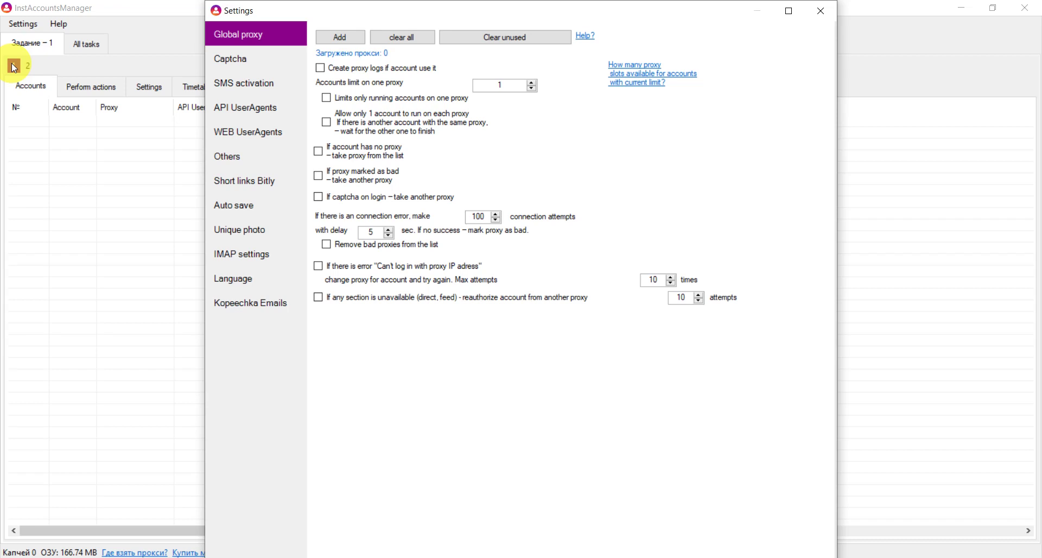
Step: Start adding a proxy to the global proxy settings, trying a file as the source before choosing a link
left_click(30, 66)
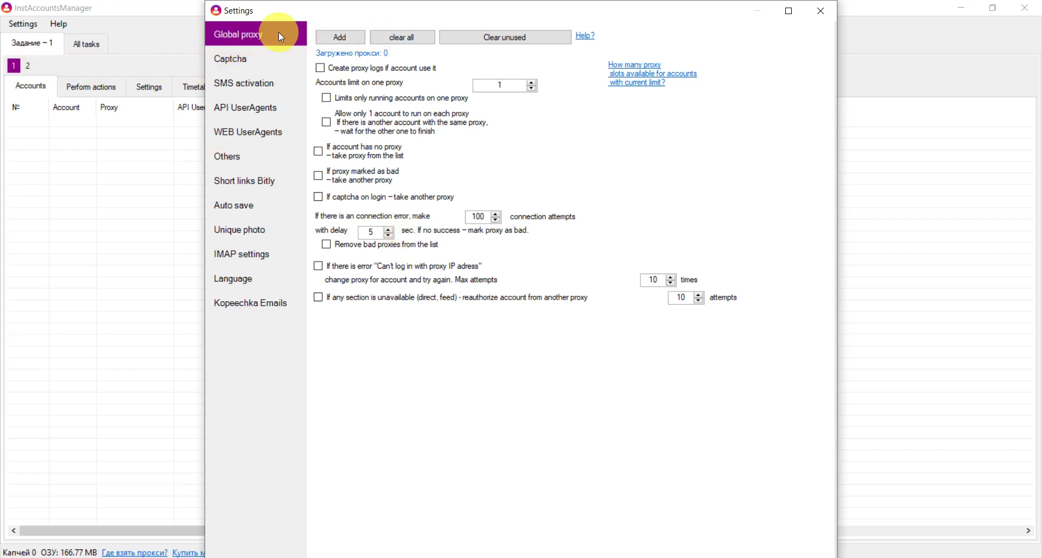
left_click(340, 37)
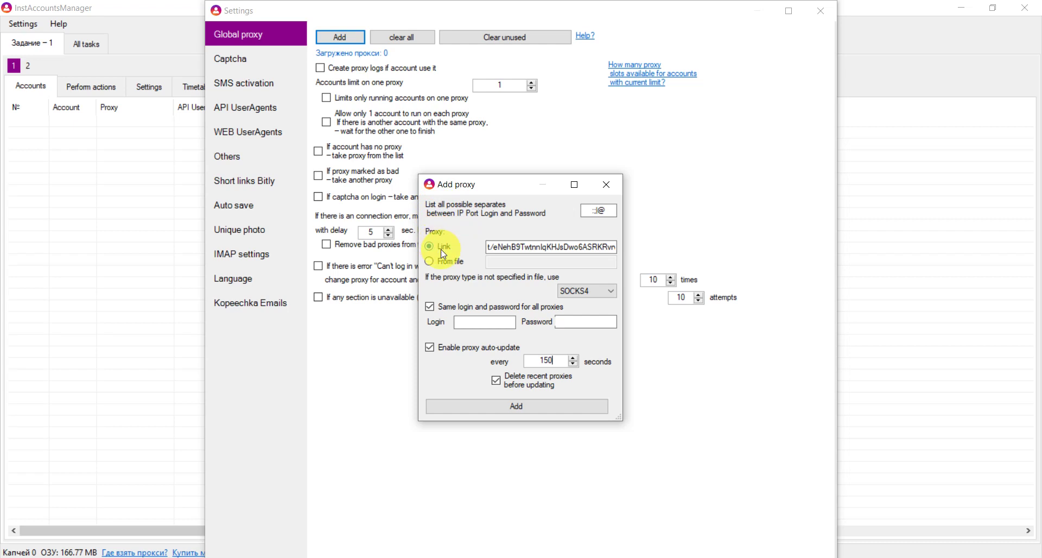
left_click(447, 261)
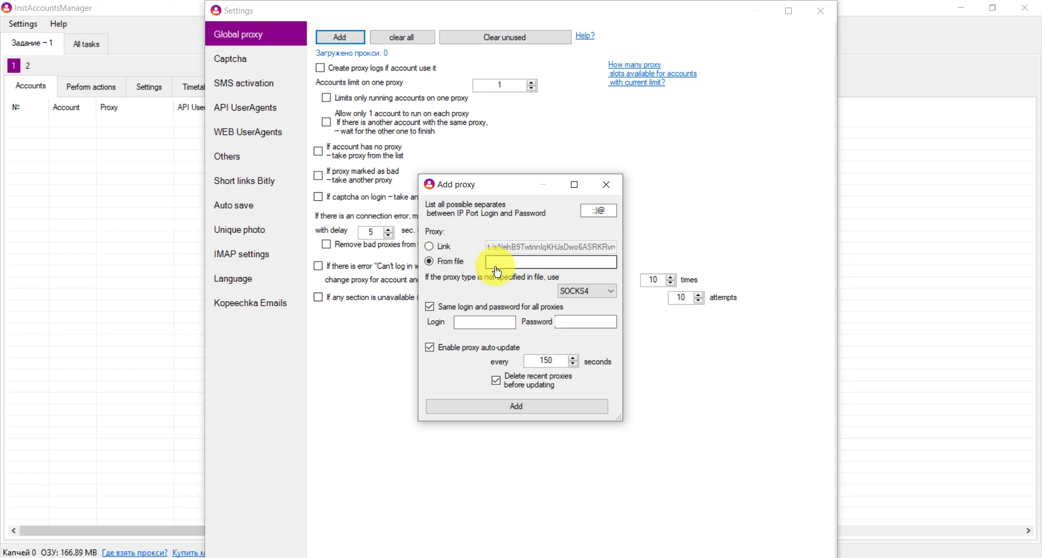
left_click(444, 248)
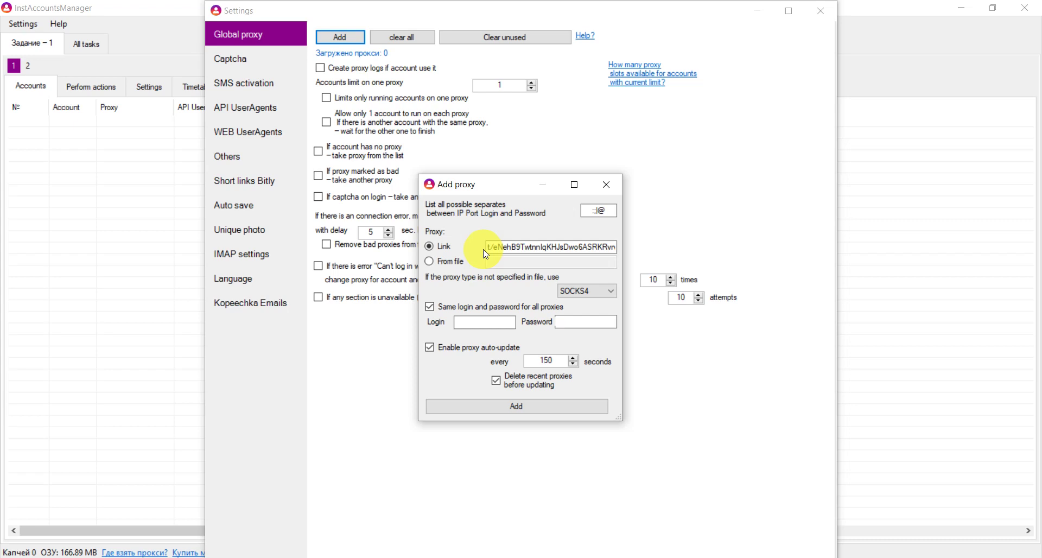
left_click(502, 247)
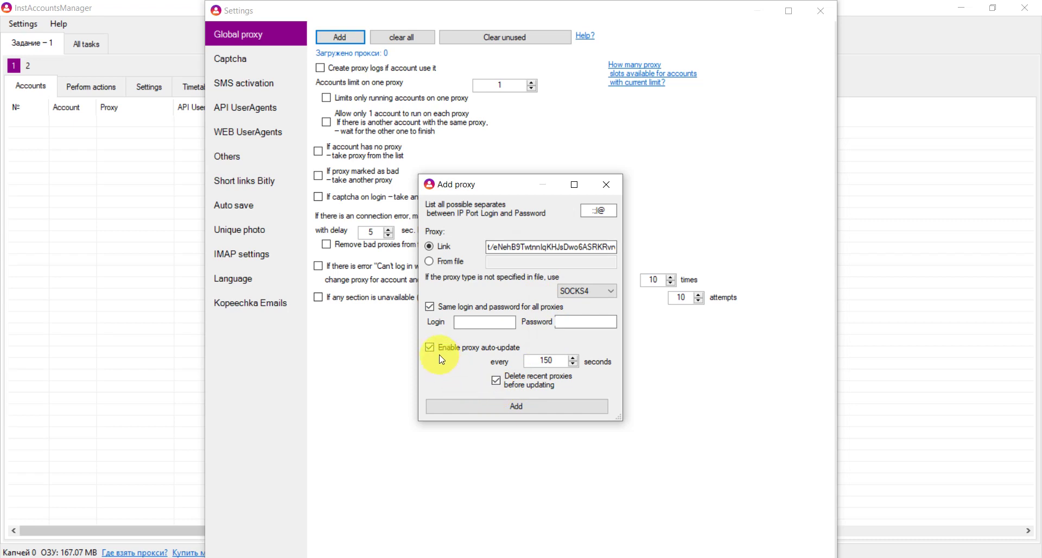
Step: Turn off the shared login and password and proxy auto-update, and set the update interval to 100 seconds
left_click(429, 307)
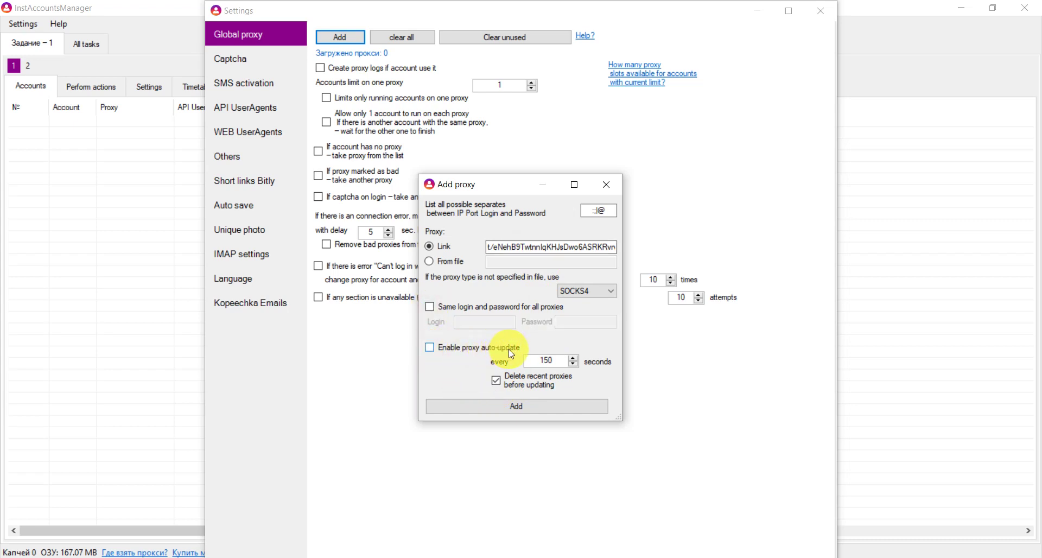
double_click(553, 360)
type("1")
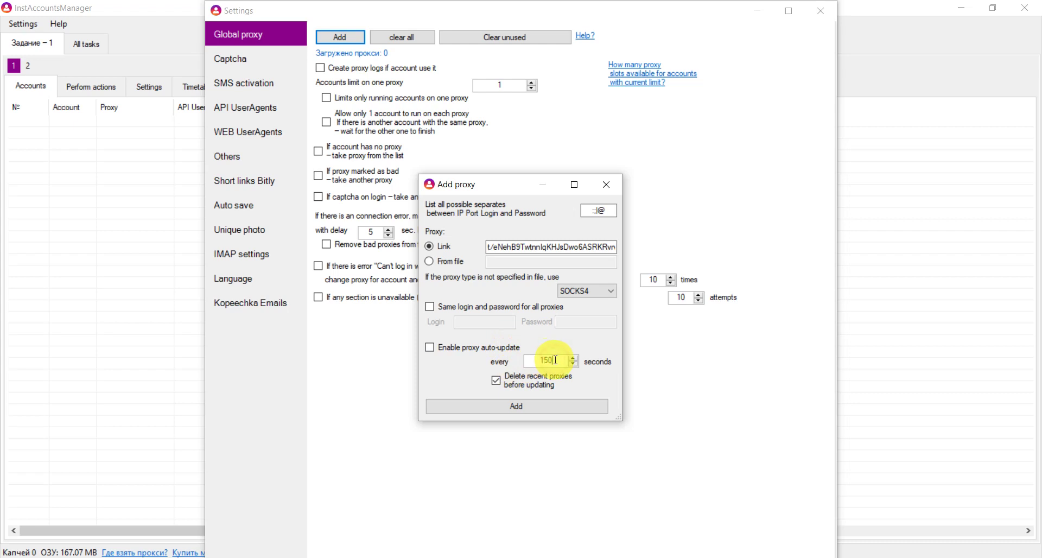
type("00")
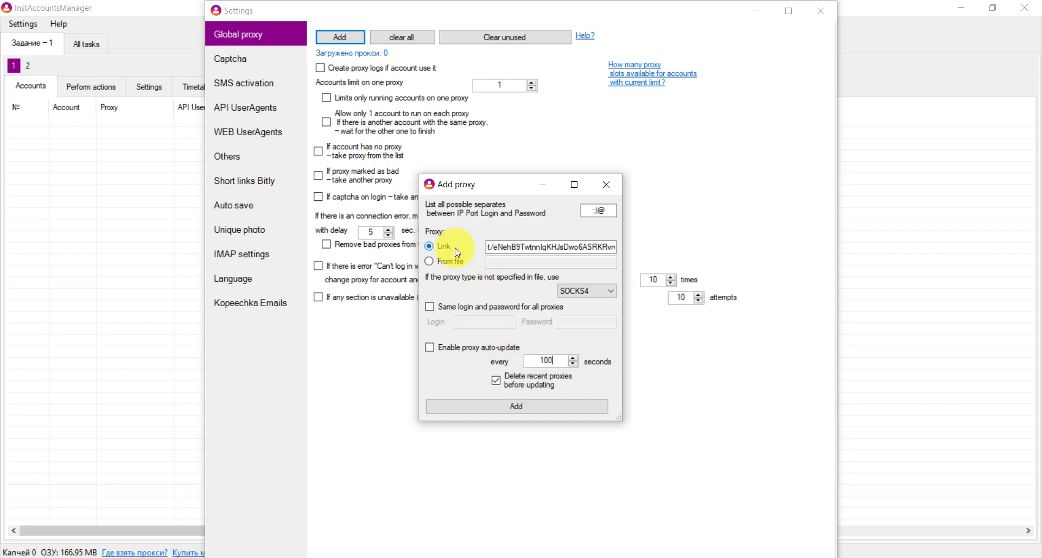
Step: Set the proxy auto-update interval to 500 seconds, keeping the existing proxy link
left_click(496, 248)
left_click(496, 248)
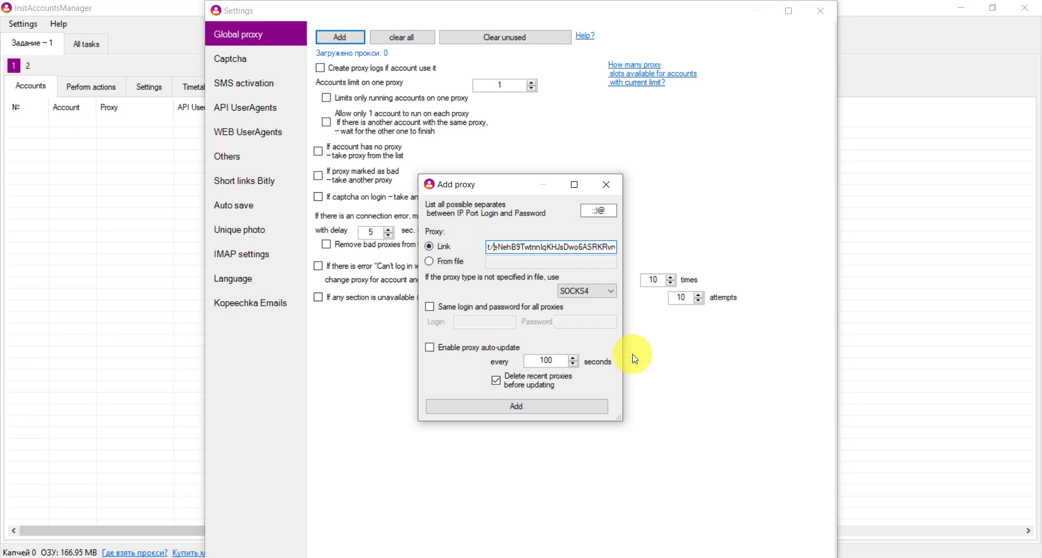
left_click(560, 361)
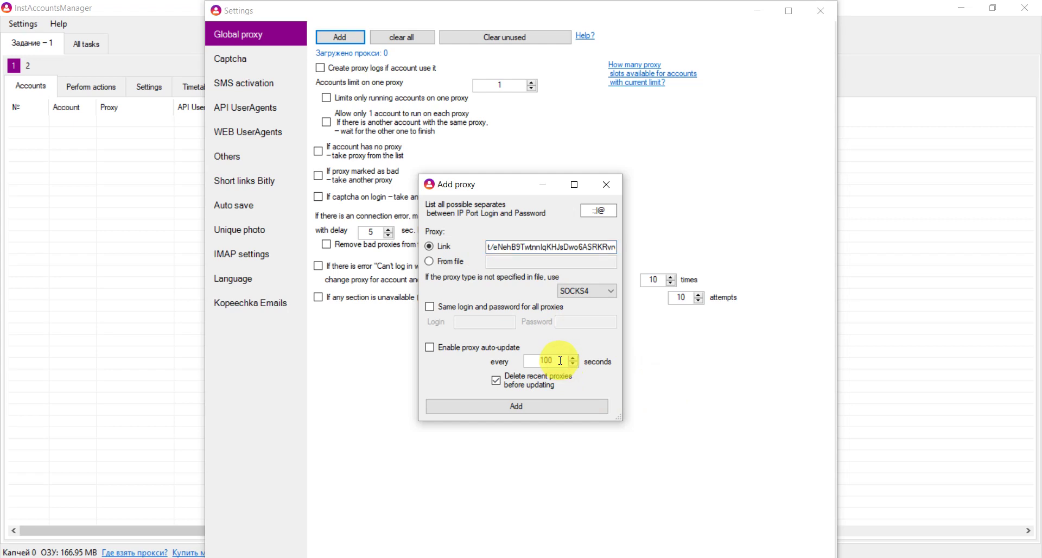
key("BackSpace")
key("BackSpace")
key("BackSpace")
type("500")
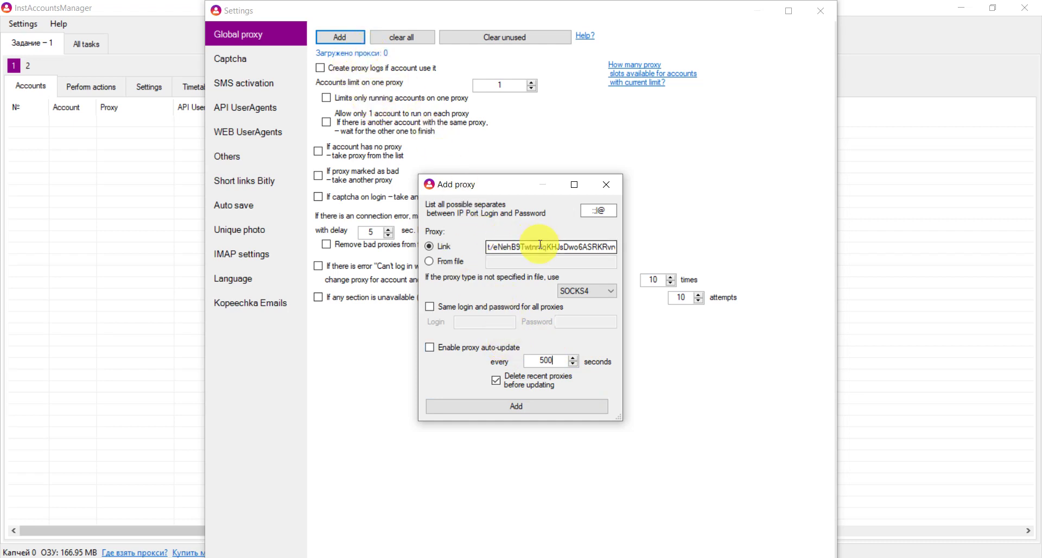
Step: Switch the proxy source to a file and back to a link, and re-enter @ as the last separator
left_click(458, 262)
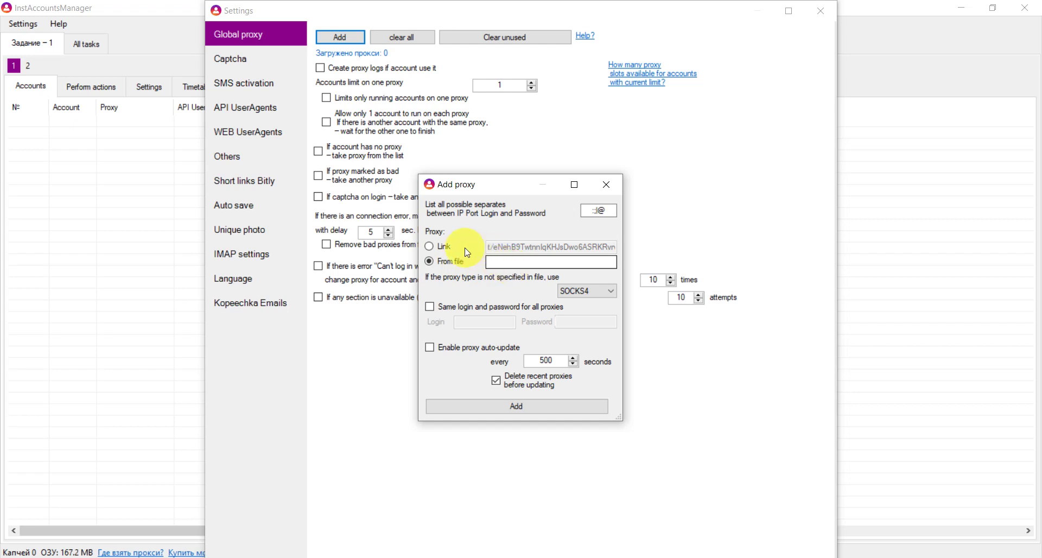
left_click(438, 245)
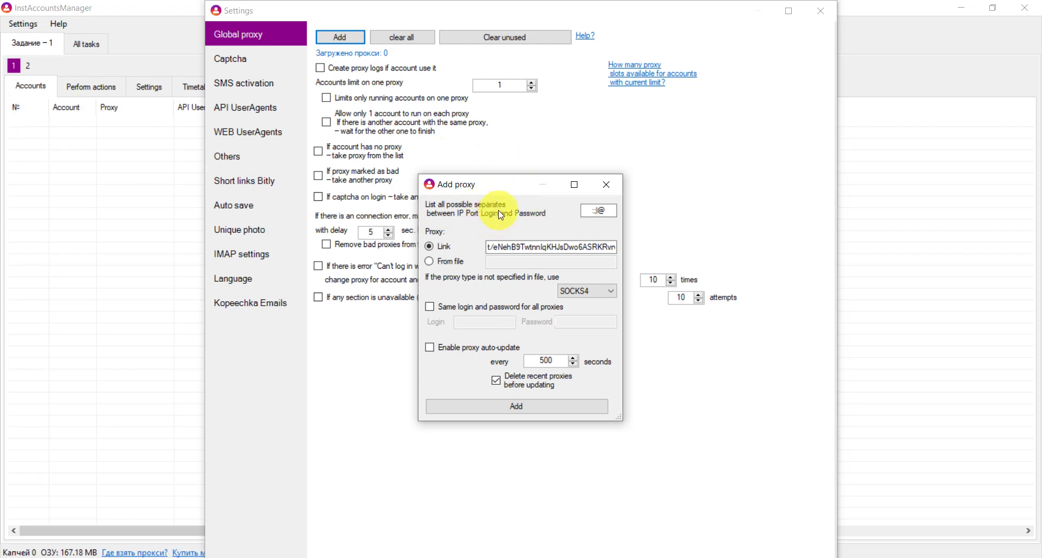
left_click(605, 213)
key("BackSpace")
type("@")
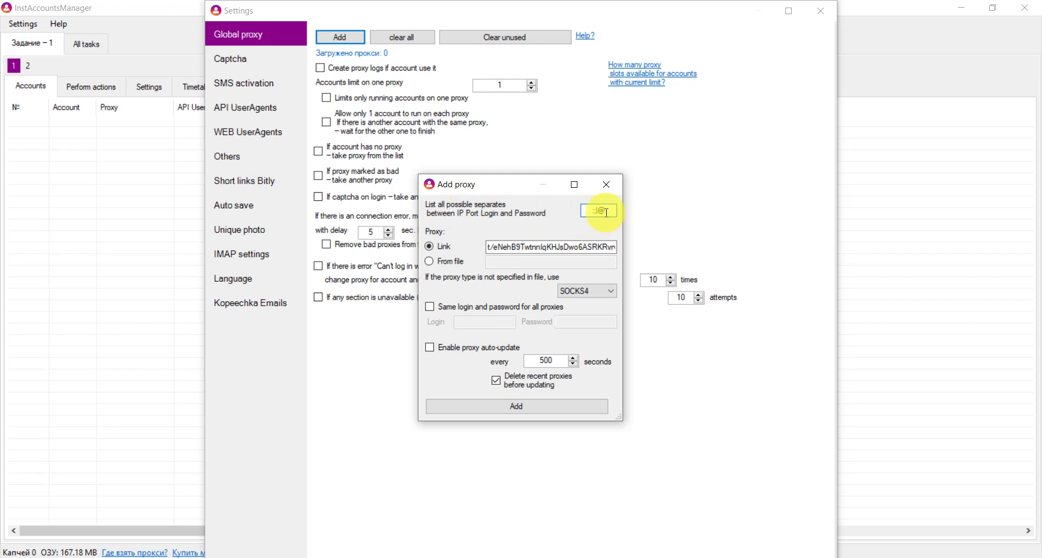
left_click_drag(605, 212, 599, 212)
left_click(609, 214)
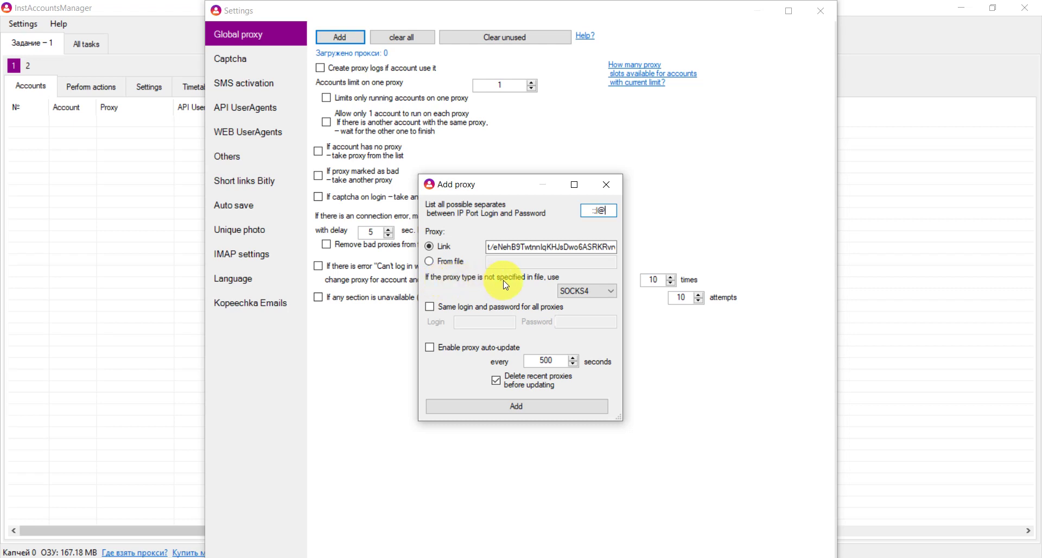
Step: View the fallback proxy types, keeping SOCKS4, and turn the same login and password for all proxies on and off again
left_click(580, 292)
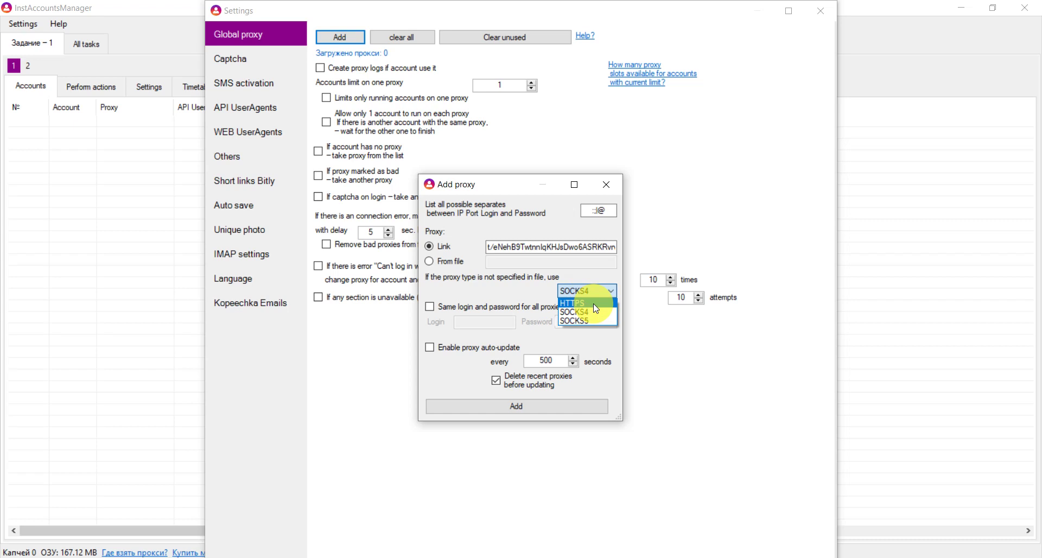
left_click(494, 295)
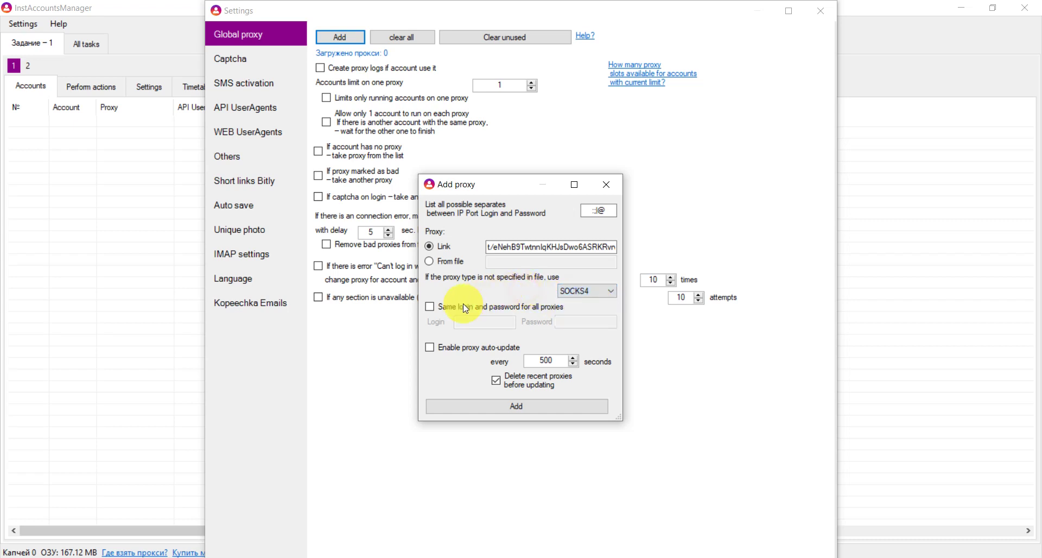
left_click(431, 308)
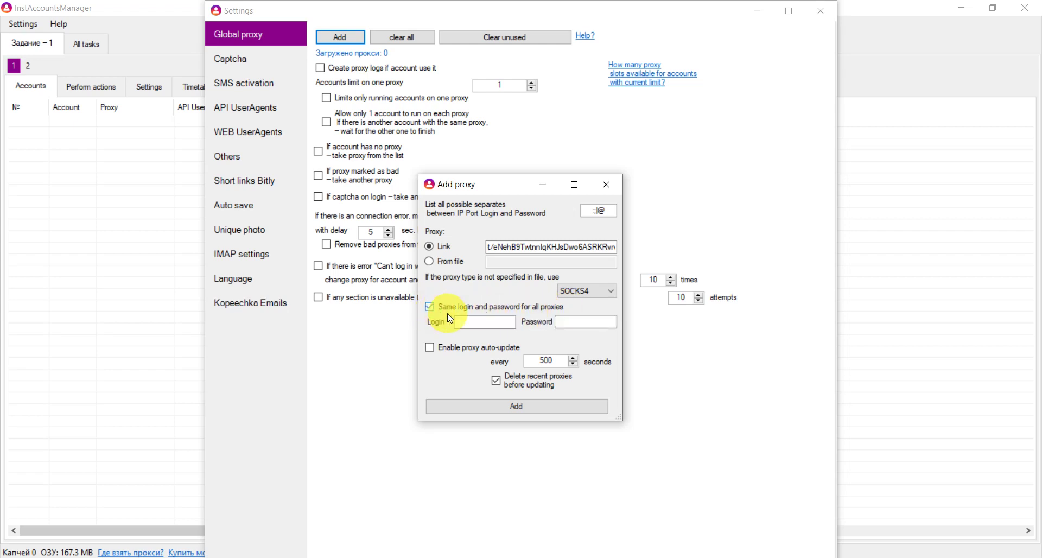
left_click(472, 322)
left_click(580, 321)
left_click(448, 307)
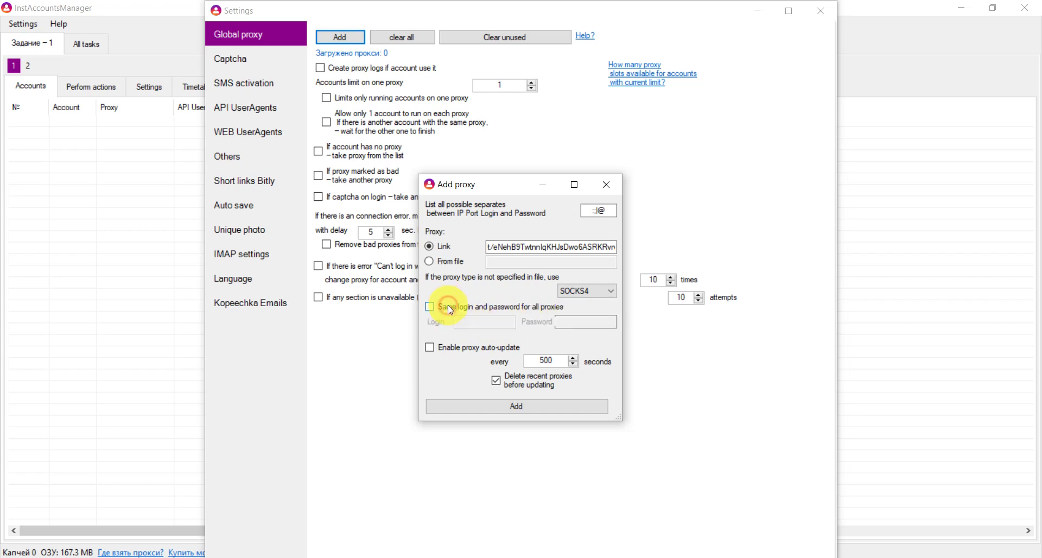
Step: Turn off deleting recent proxies before updating and close the Add proxy dialog without adding anything
left_click(496, 379)
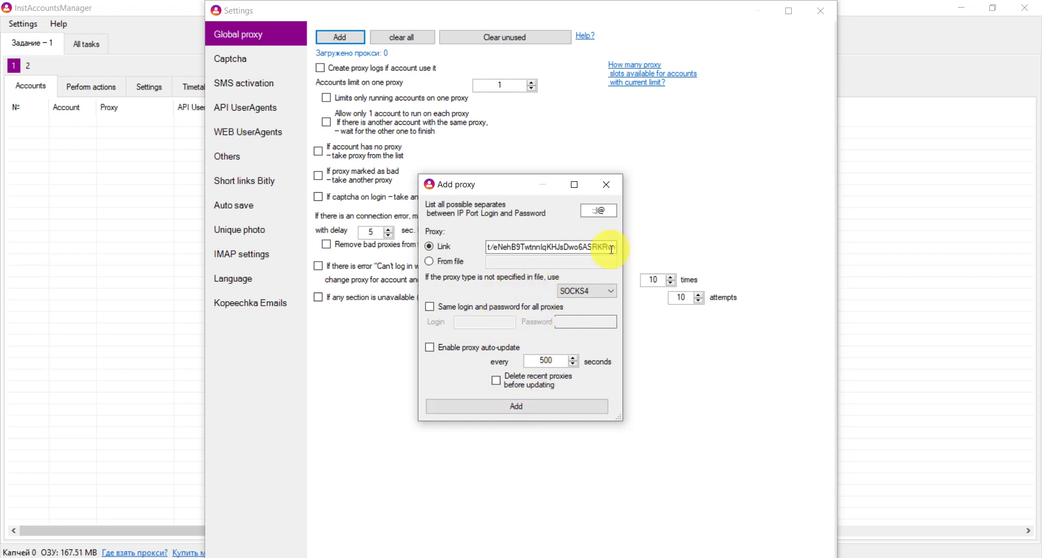
left_click(603, 187)
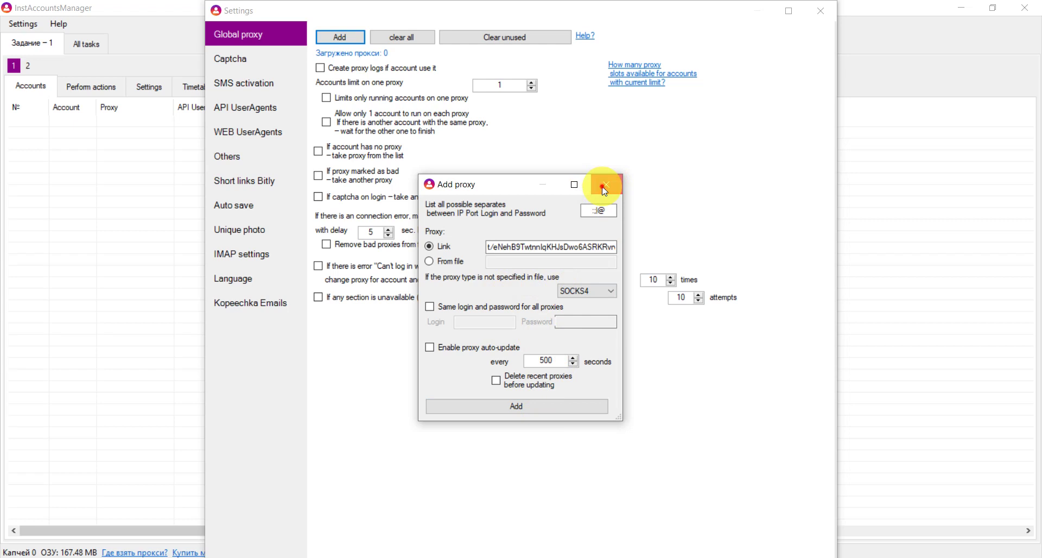
Step: Open the list of loaded proxies to view its contents and close it
left_click(348, 54)
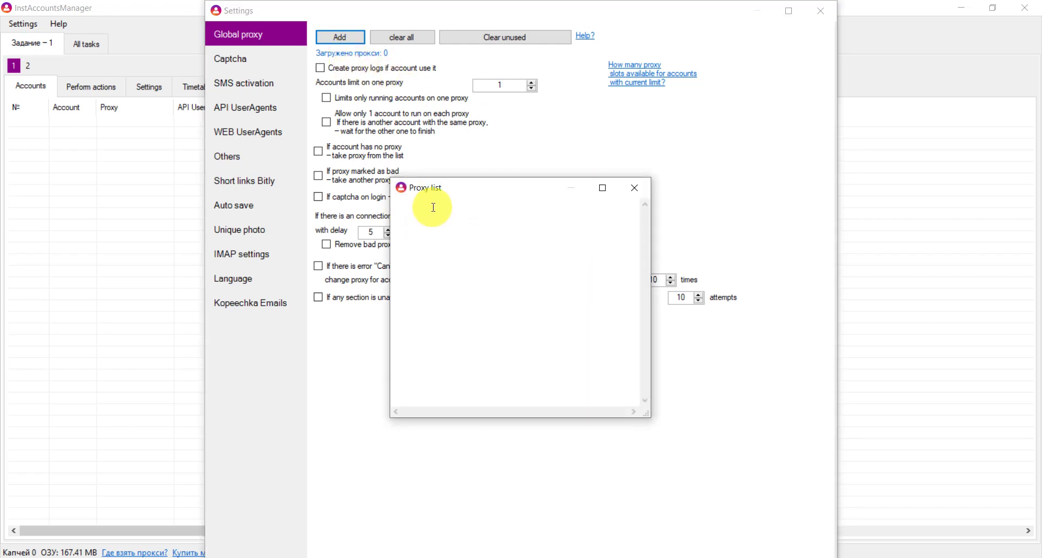
left_click(632, 188)
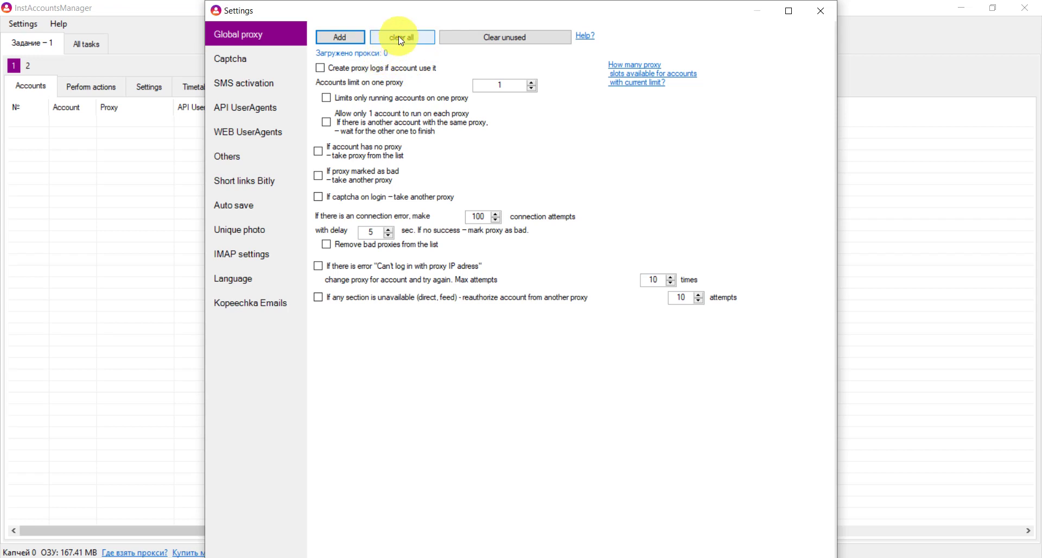
left_click(370, 57)
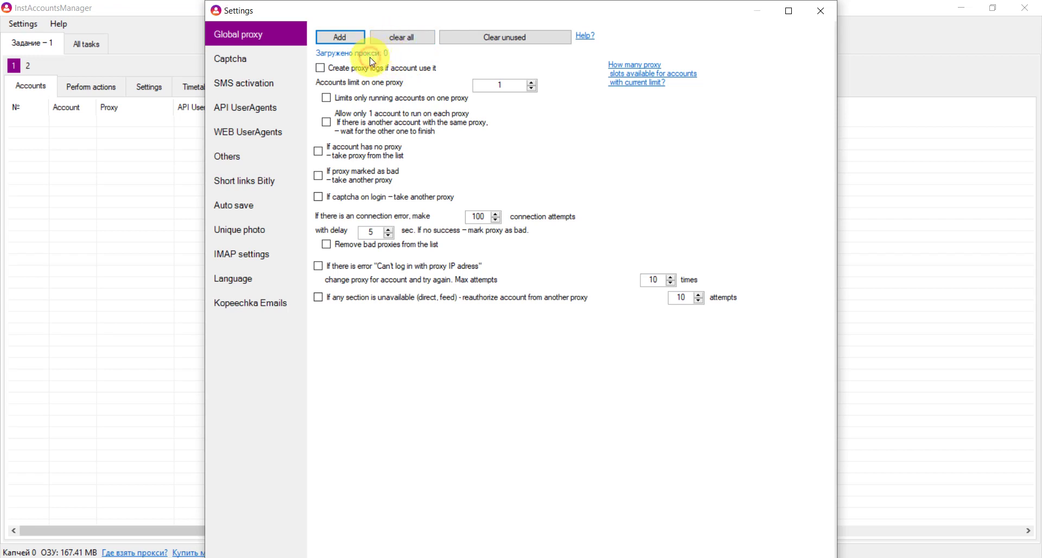
left_click(370, 54)
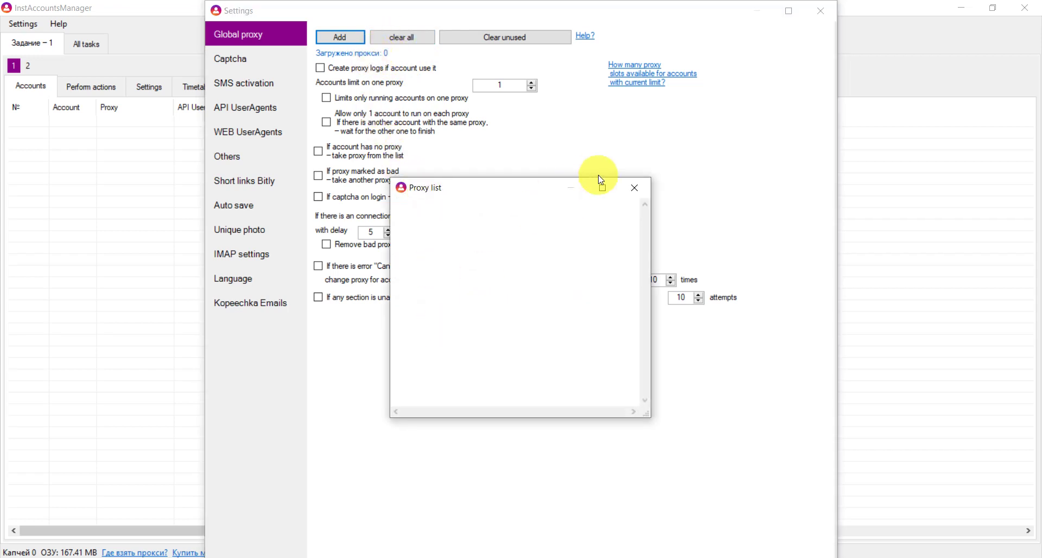
left_click(636, 187)
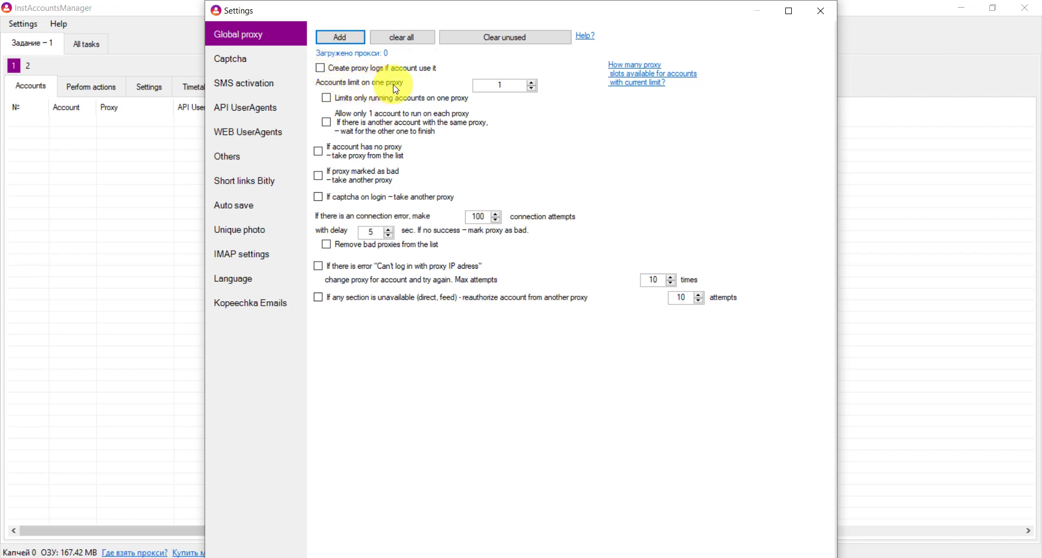
Step: Set the accounts limit on one proxy to 2 and check how many proxy slots are available with it
left_click(506, 80)
left_click(506, 85)
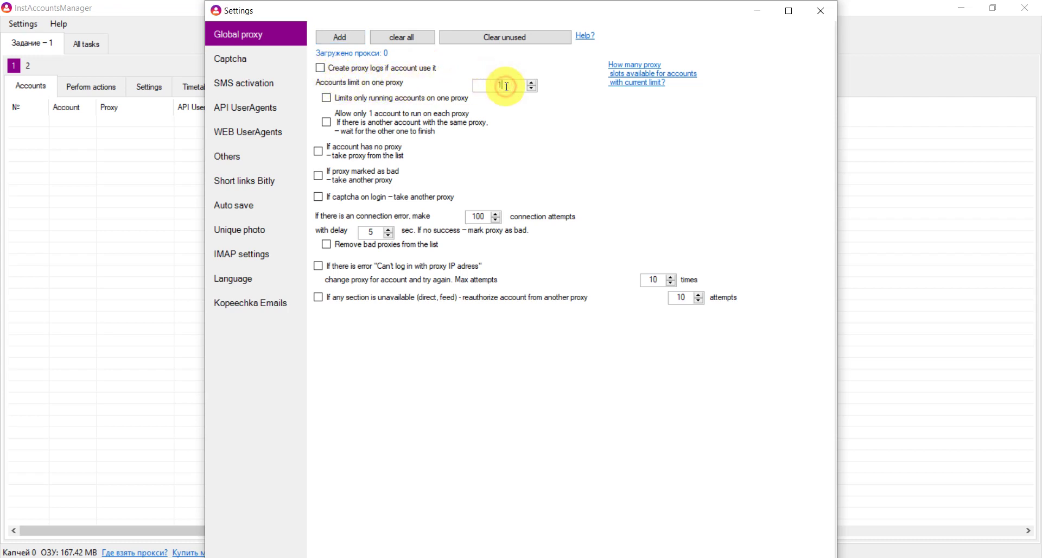
type("2")
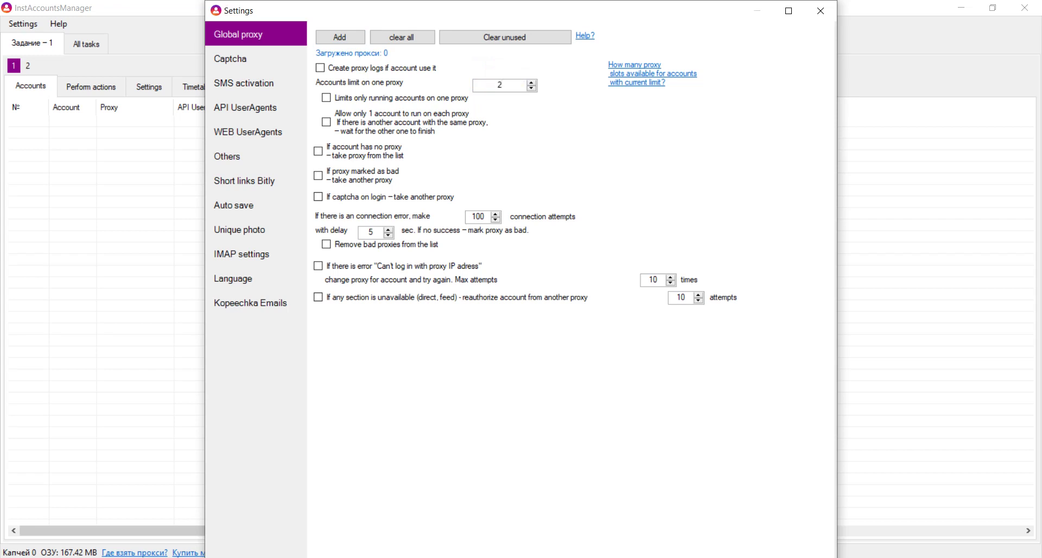
left_click(640, 76)
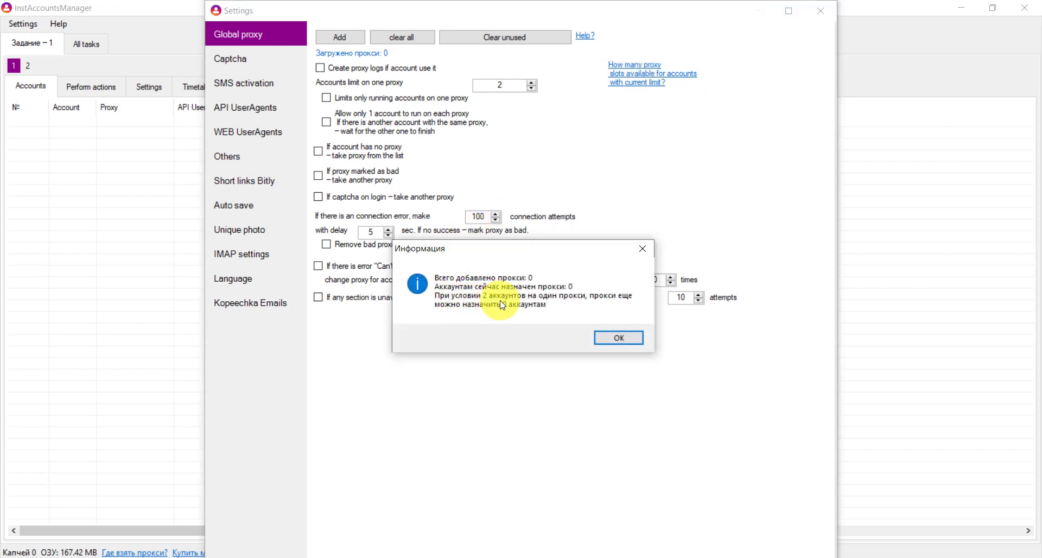
left_click(634, 340)
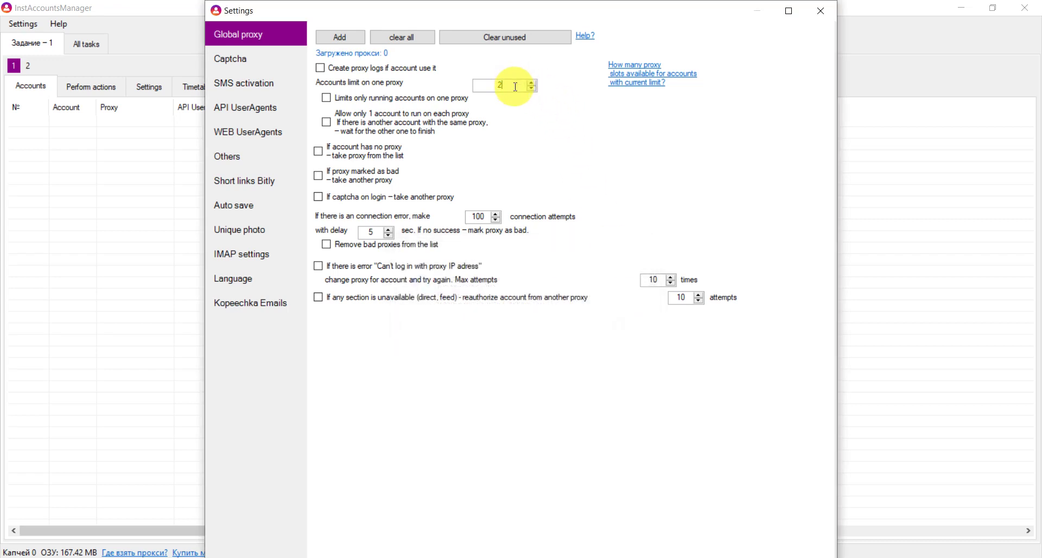
Step: Set the accounts limit to 5, enable both running-account restrictions per proxy, and check the available proxy slots
key("BackSpace")
type("5")
left_click(326, 122)
left_click(326, 98)
left_click(642, 71)
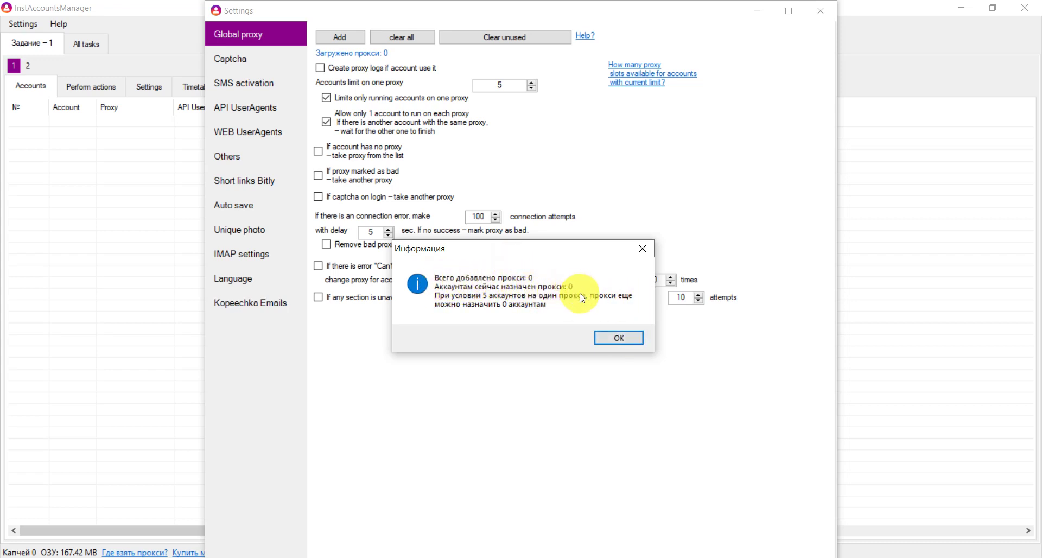
left_click(623, 335)
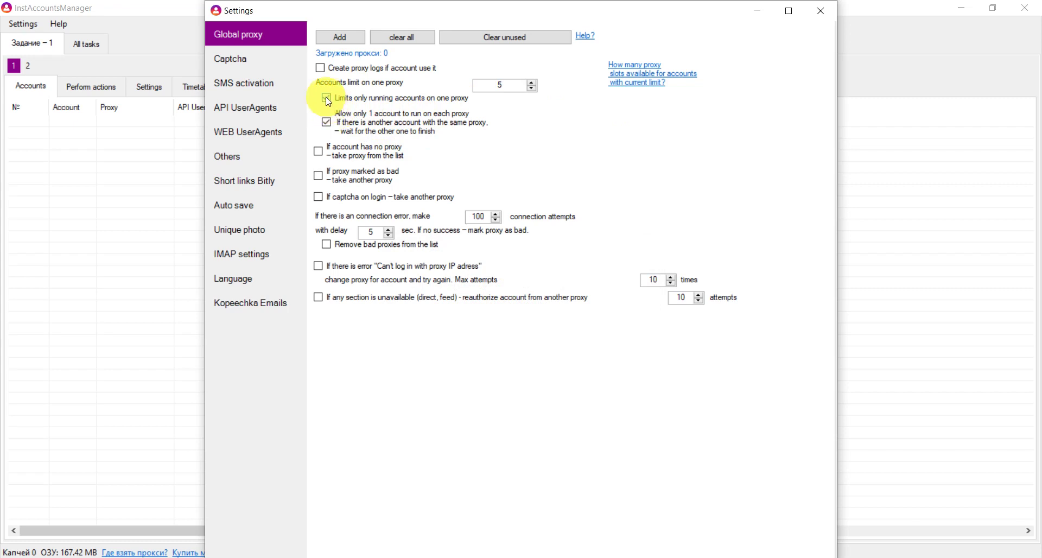
Step: Turn the limit on only running accounts off and on again, and set the accounts limit on one proxy to 1
left_click(378, 103)
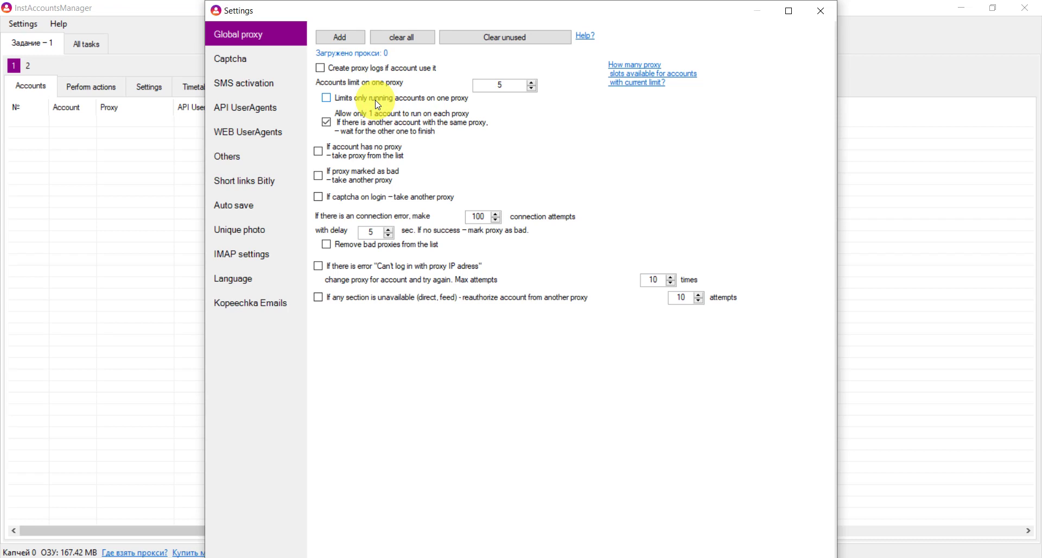
left_click(378, 103)
double_click(503, 85)
type("1")
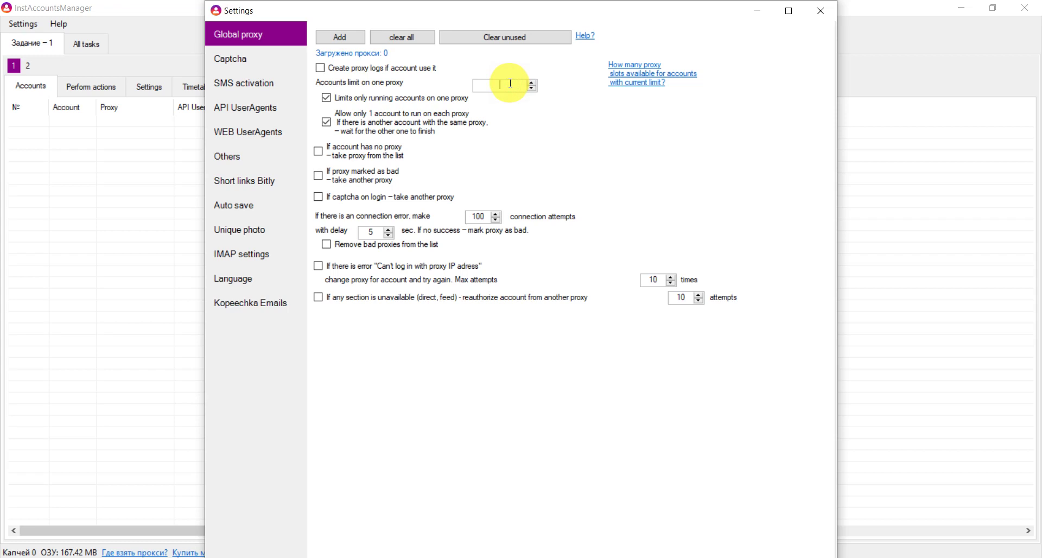
type("1")
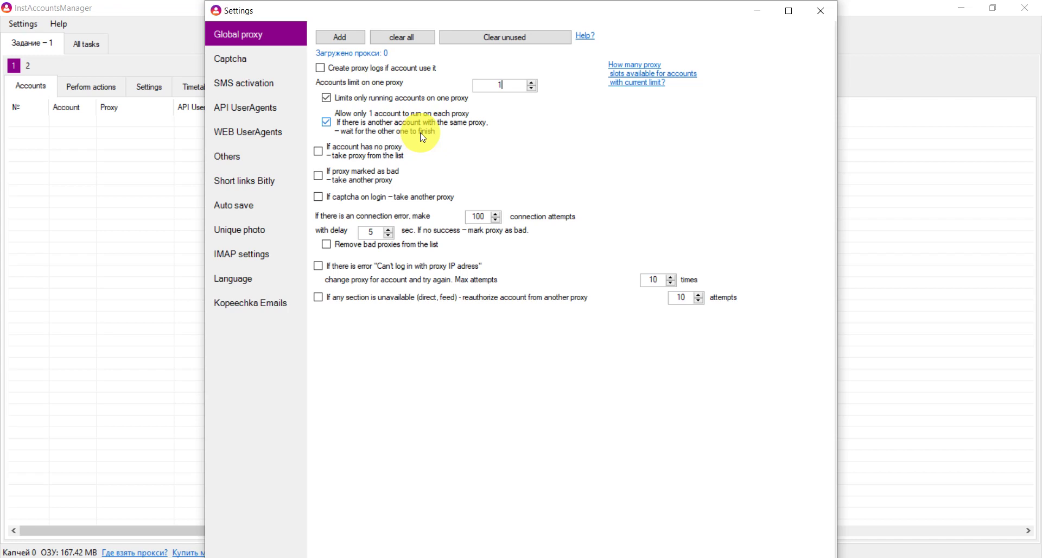
Step: Enable taking a proxy from the list when an account has none, and view the list of loaded proxies
left_click(319, 152)
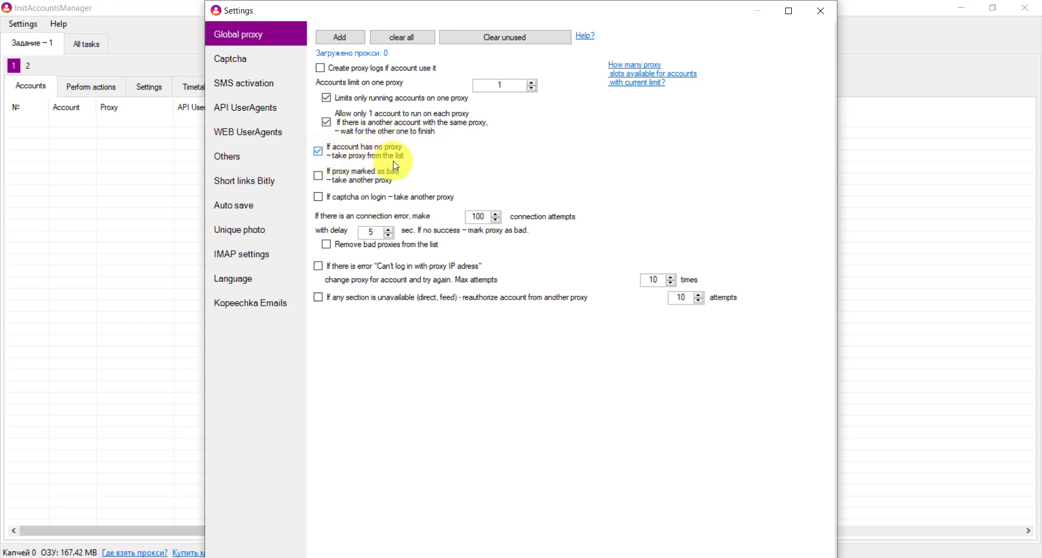
left_click(369, 53)
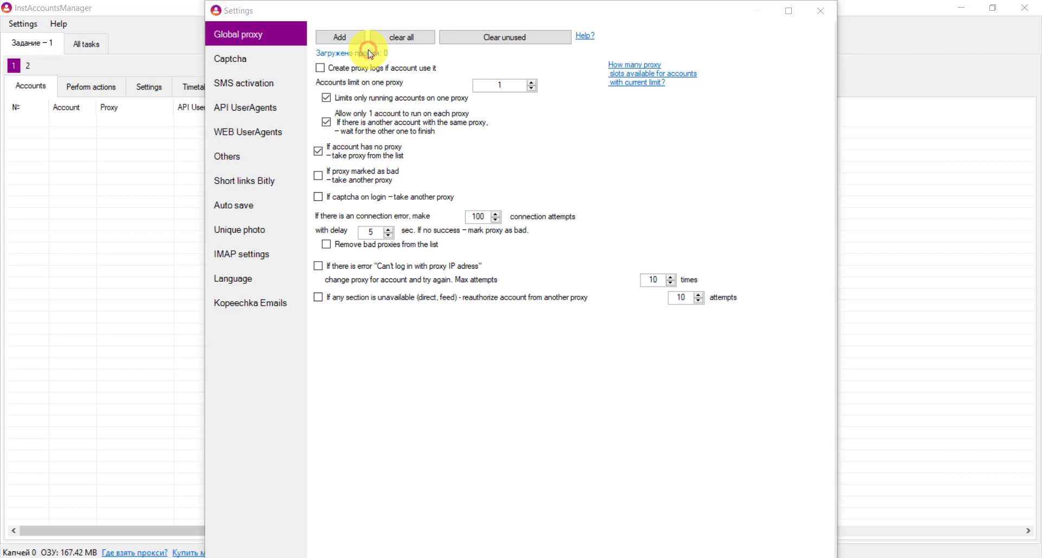
left_click(634, 192)
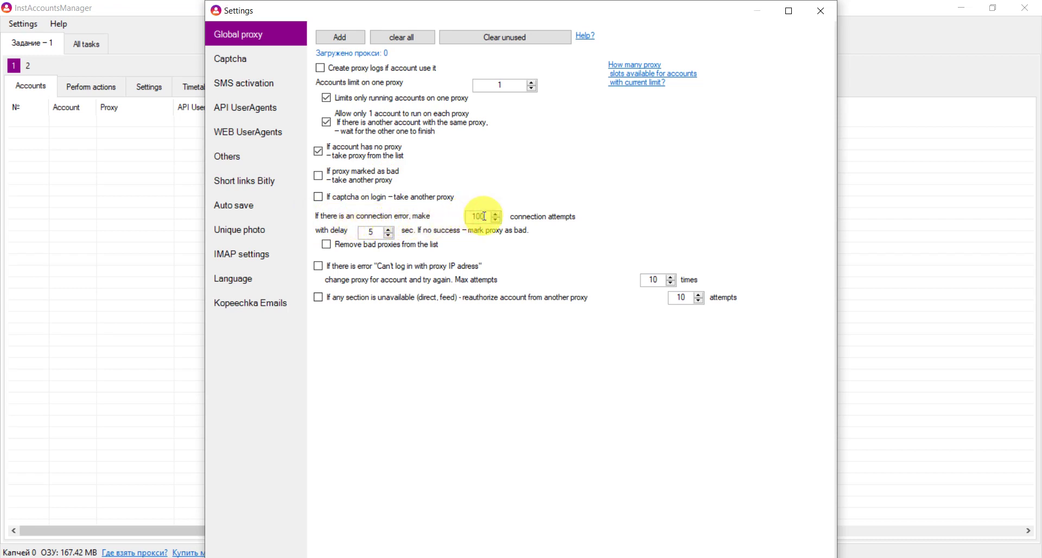
Step: Set the connection attempts on a connection error to 50 and enable removing bad proxies from the list
left_click(375, 232)
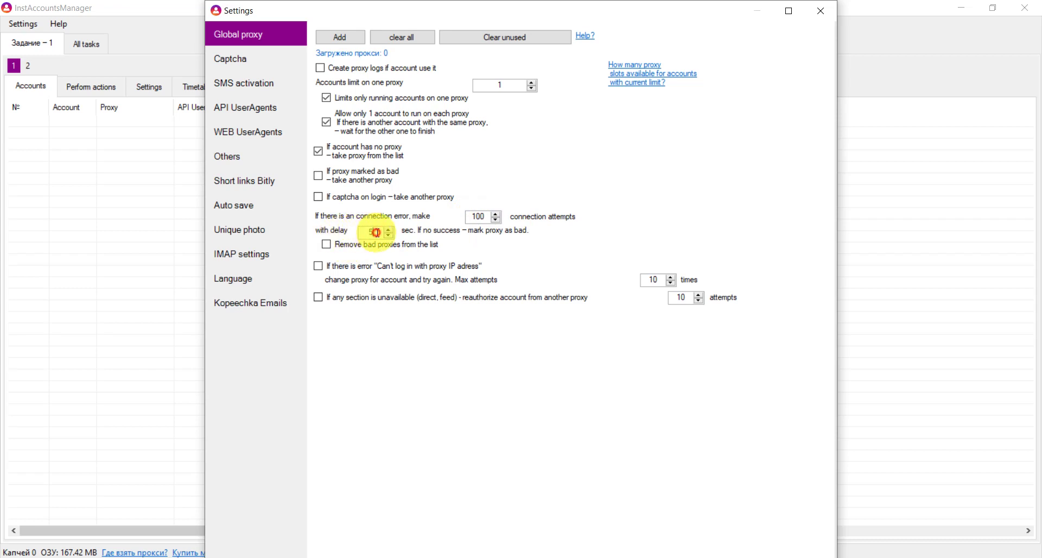
left_click(486, 217)
key("BackSpace")
key("BackSpace")
key("BackSpace")
type("50")
left_click(480, 217)
left_click(327, 247)
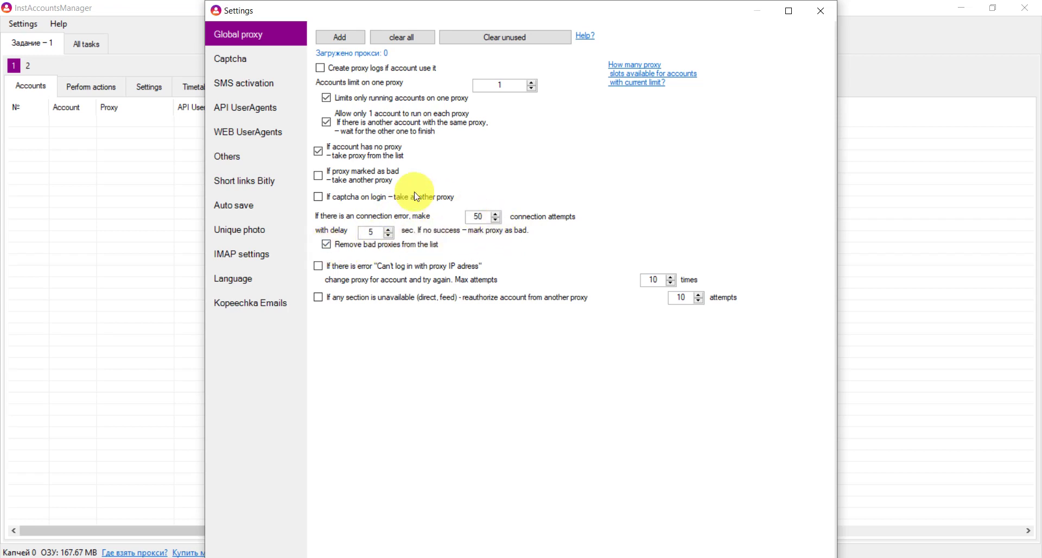
Step: Enable taking another proxy when one is marked as bad or captcha appears on login, with a 10-second delay between connection attempts
left_click(319, 175)
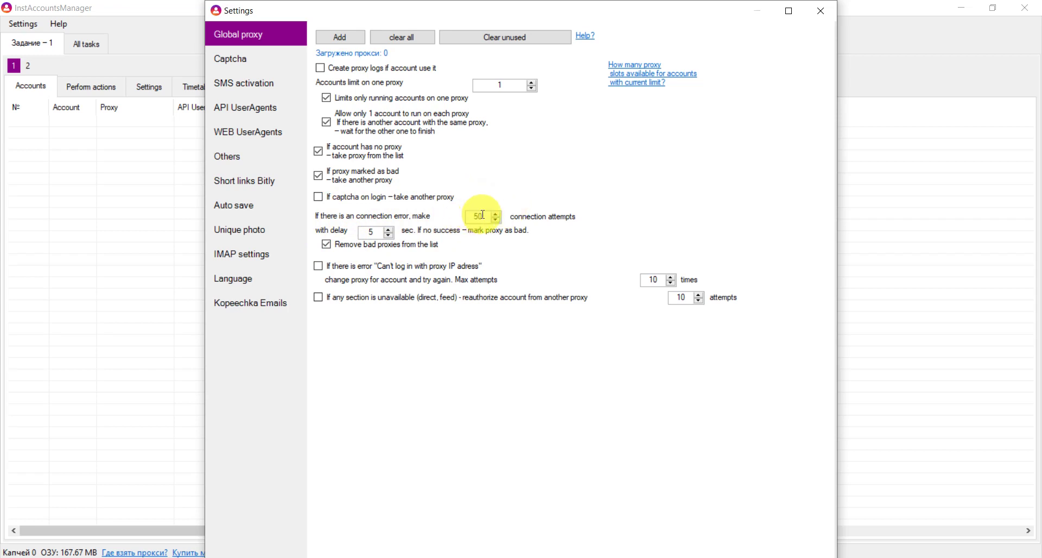
left_click(377, 231)
type("10")
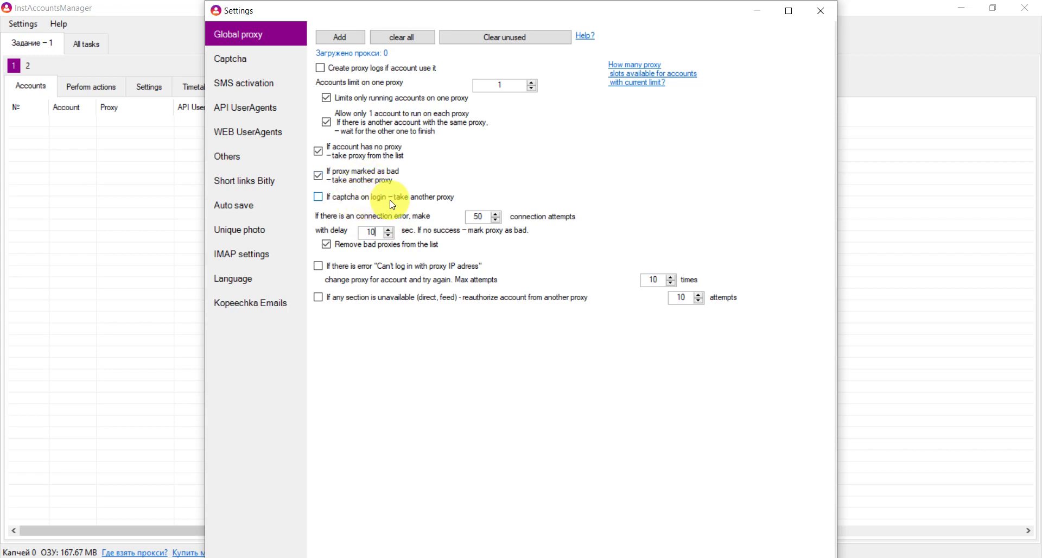
left_click(448, 204)
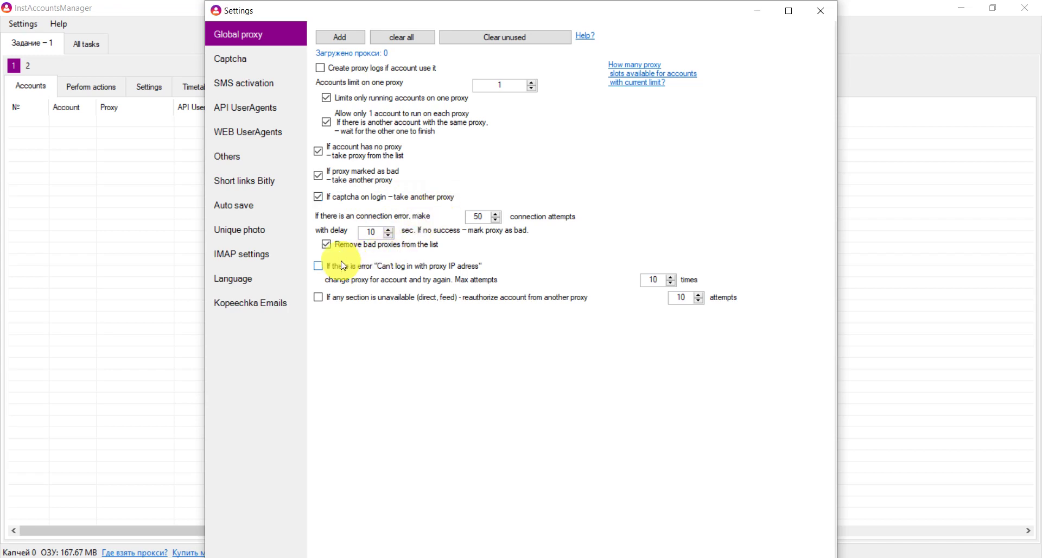
Step: Enable changing the proxy on the "Can't log in with proxy IP adress" error, with a maximum of 5 attempts
left_click(319, 267)
left_click(658, 277)
key("BackSpace")
type("5")
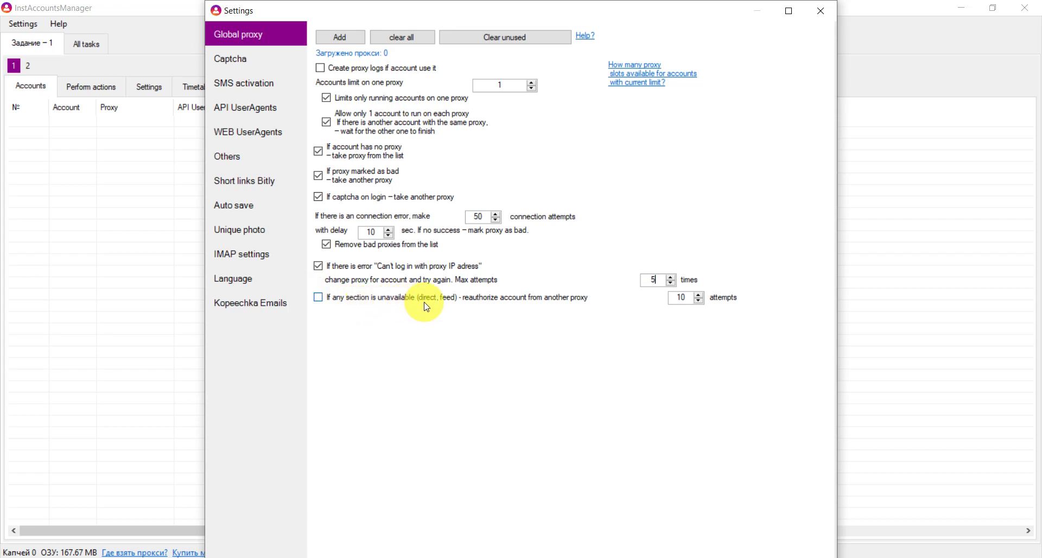
Step: Enable reauthorizing the account from another proxy when any section is unavailable, with 5 attempts
left_click(484, 303)
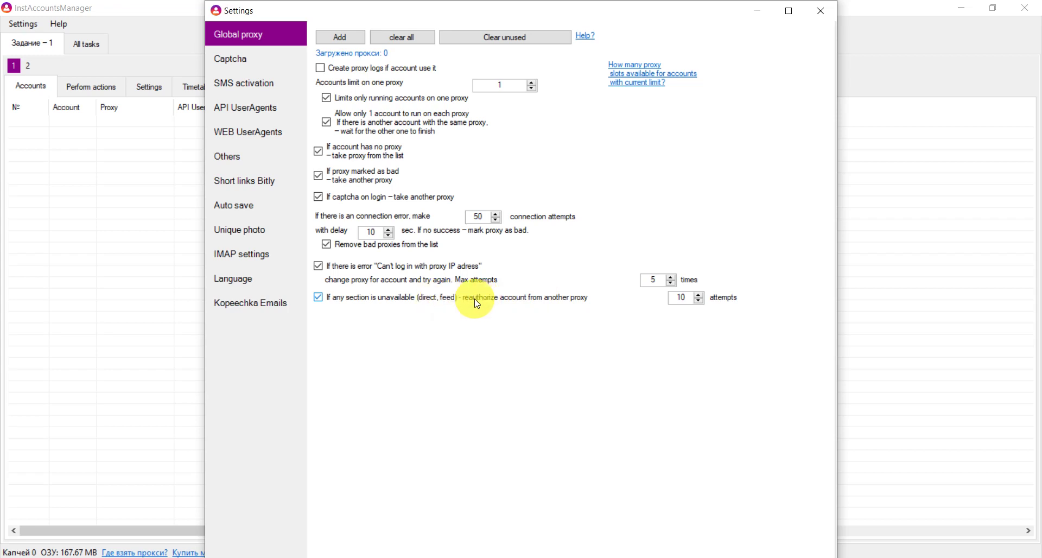
double_click(685, 297)
type("5")
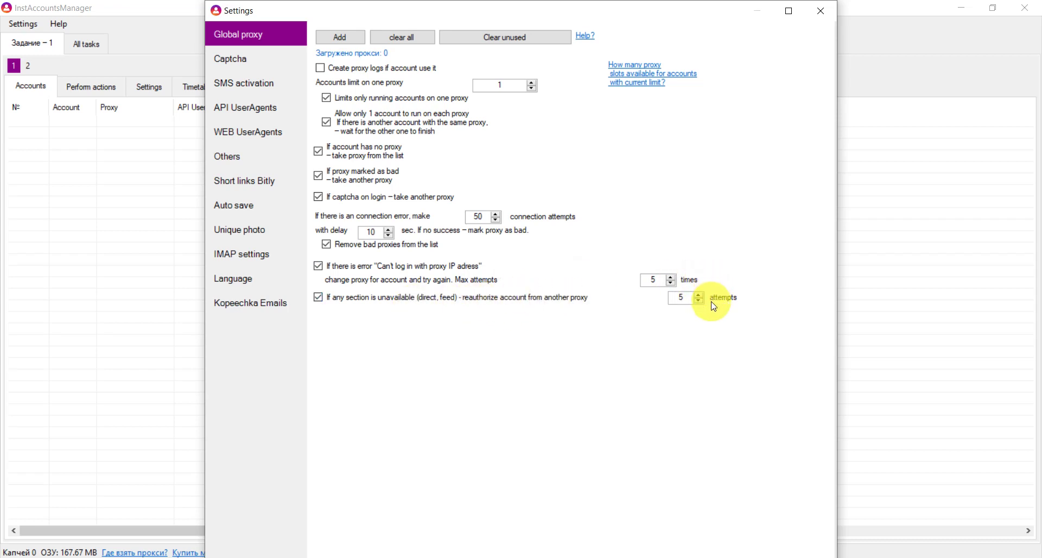
left_click(658, 281)
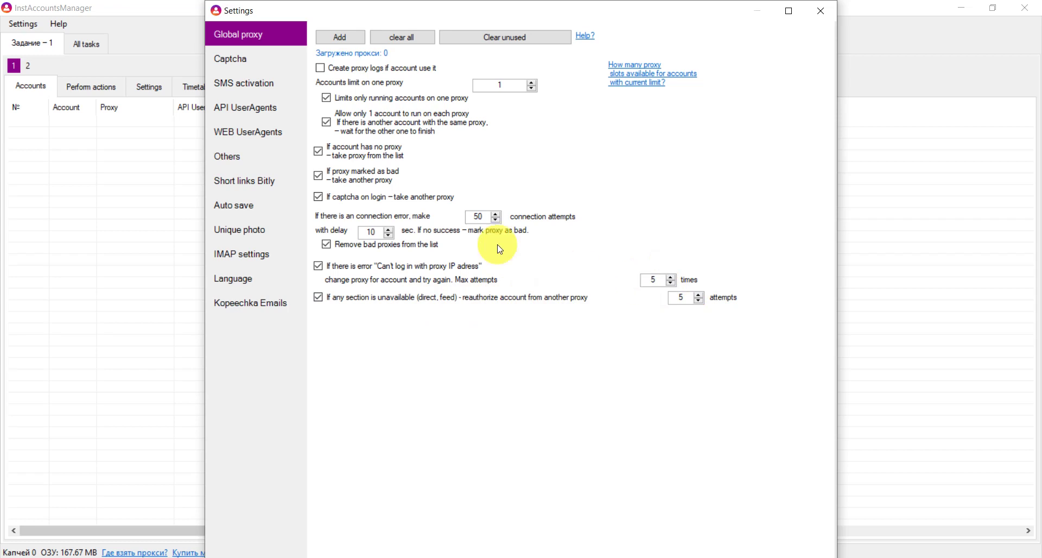
Step: Disable all enabled global proxy options, from the running-account restrictions down to reauthorization for unavailable sections
left_click(327, 99)
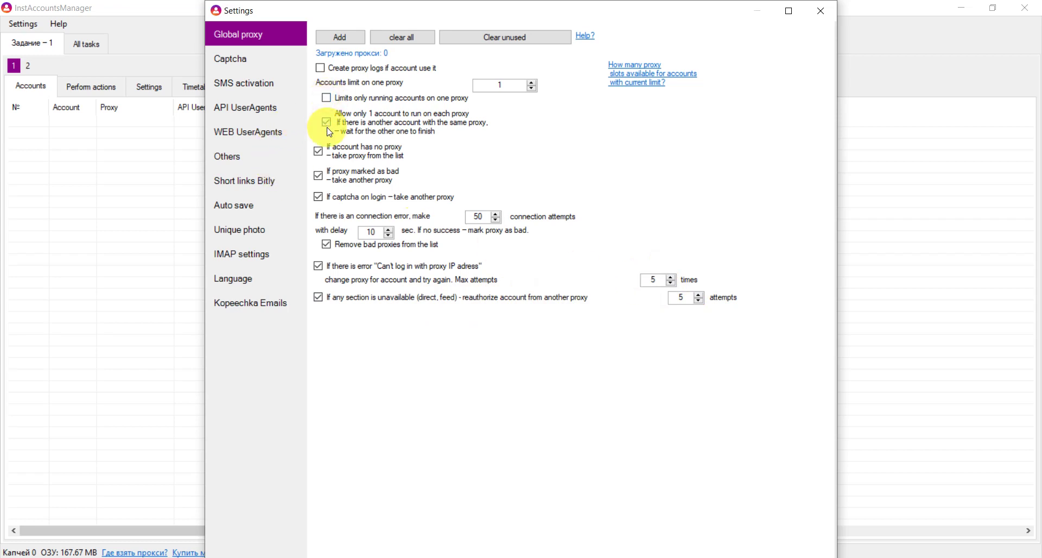
left_click(326, 122)
left_click(318, 157)
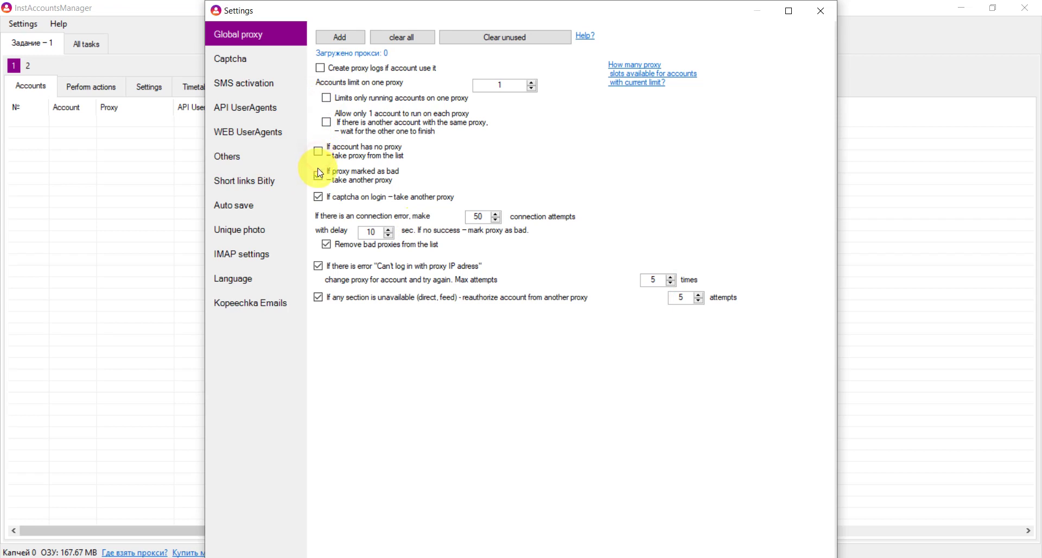
left_click(318, 175)
left_click(318, 199)
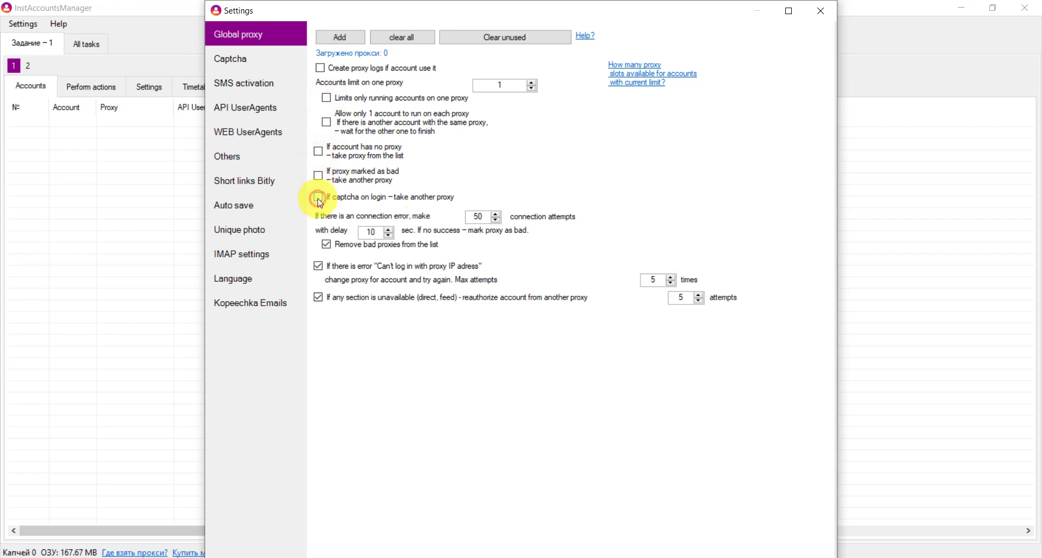
left_click(327, 244)
left_click(318, 265)
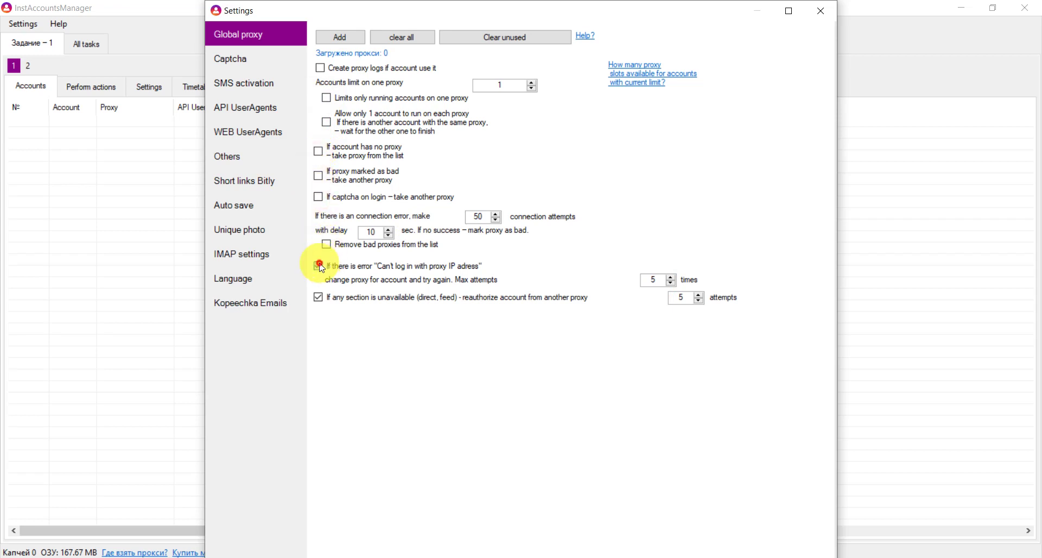
left_click(319, 297)
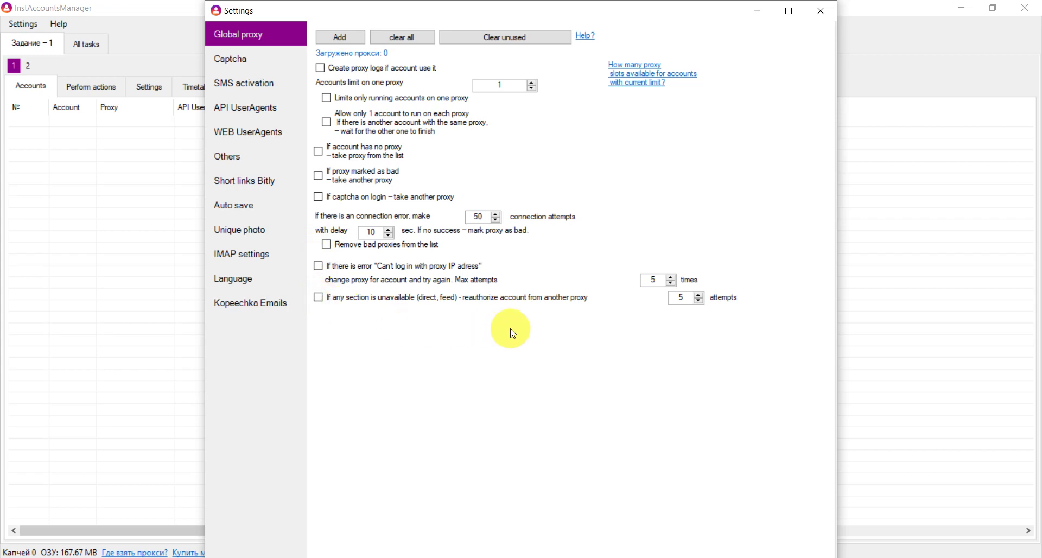